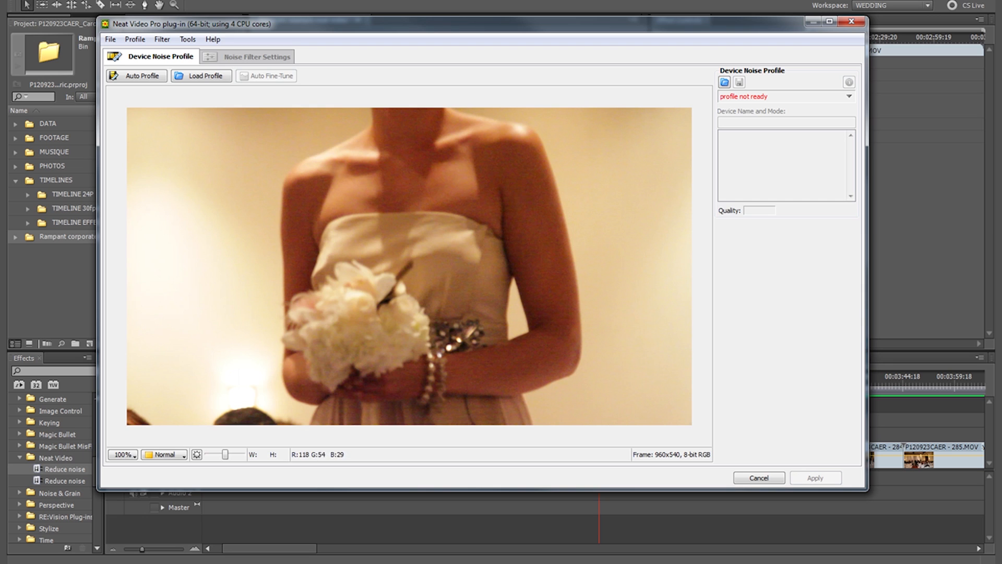
Step: Build an automatic noise profile from an area about 54 × 115 px on the woman's upper arm and apply the default filter settings
mouse_move(510, 151)
left_mouse_down()
mouse_move(543, 219)
mouse_move(534, 225)
left_mouse_up()
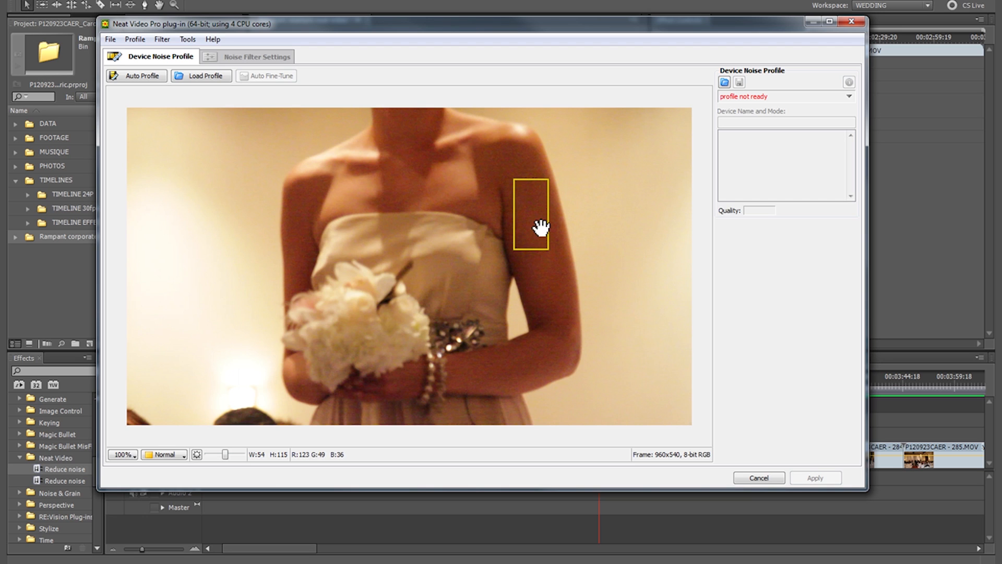
mouse_move(541, 228)
left_mouse_down()
mouse_move(532, 222)
mouse_move(548, 276)
mouse_move(532, 219)
left_mouse_up()
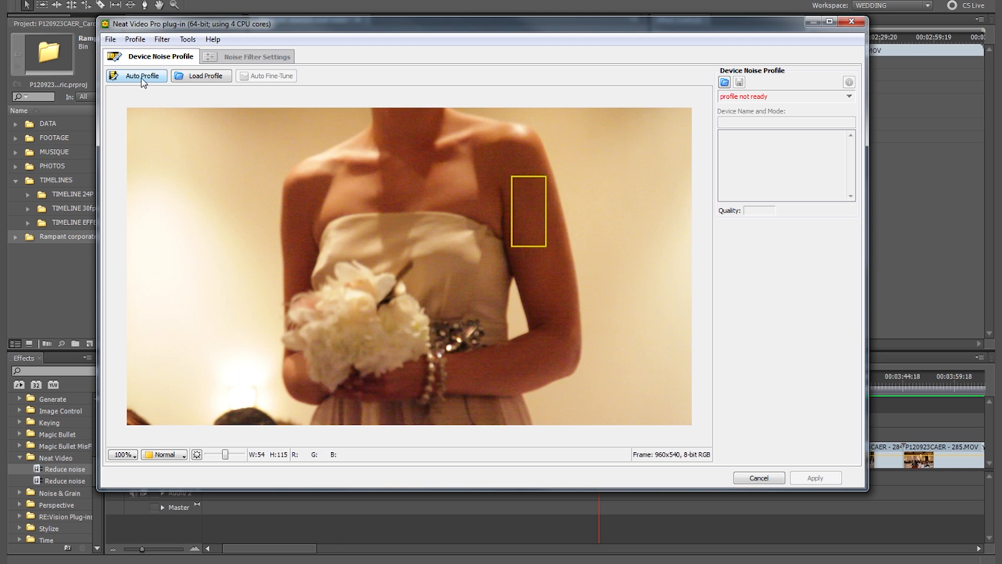
left_click(142, 78)
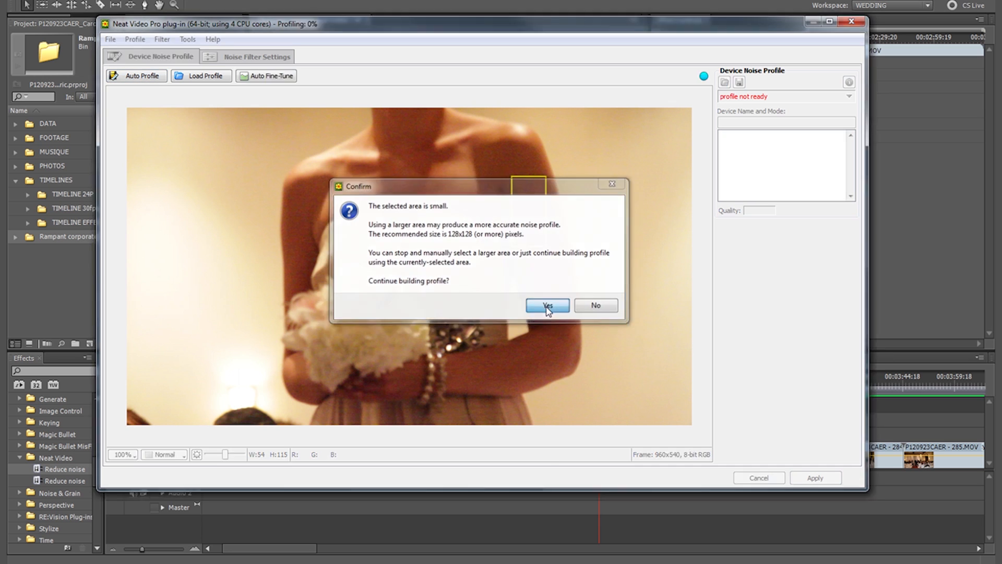
left_click(558, 308)
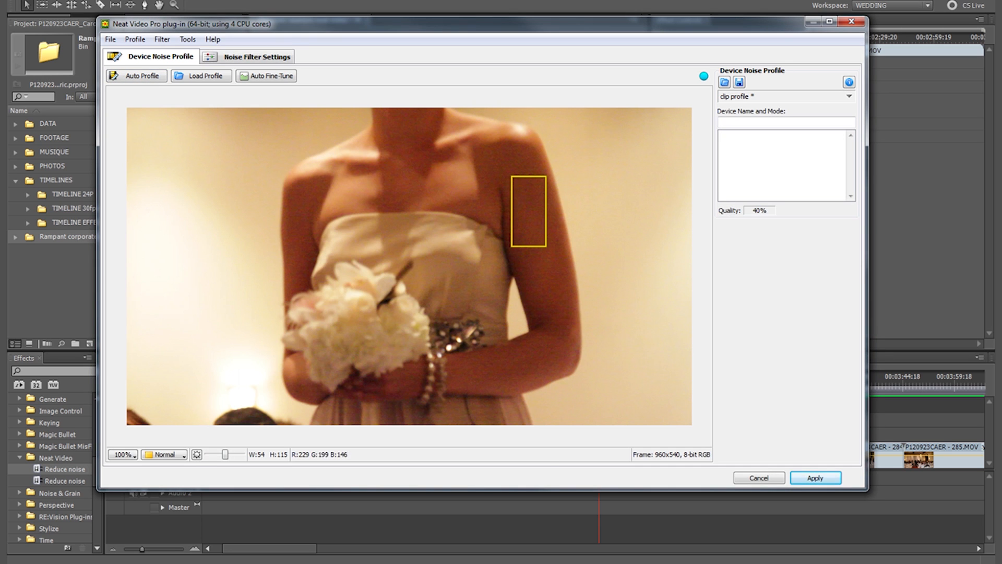
left_click(259, 63)
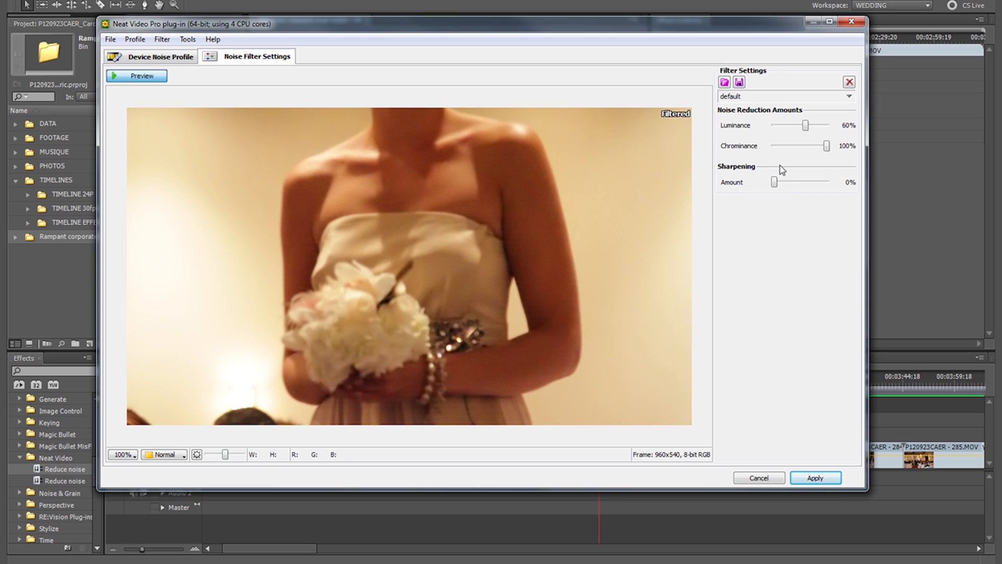
left_click(814, 478)
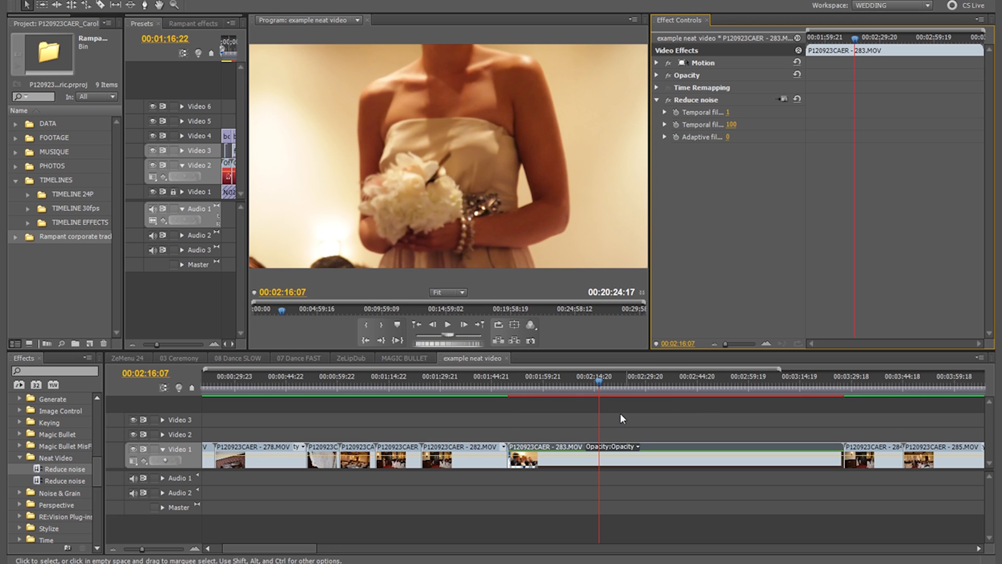
Step: Enlarge the Program monitor and toggle the Reduce noise effect on clip 283 to compare the footage
left_click_drag(650, 222, 719, 228)
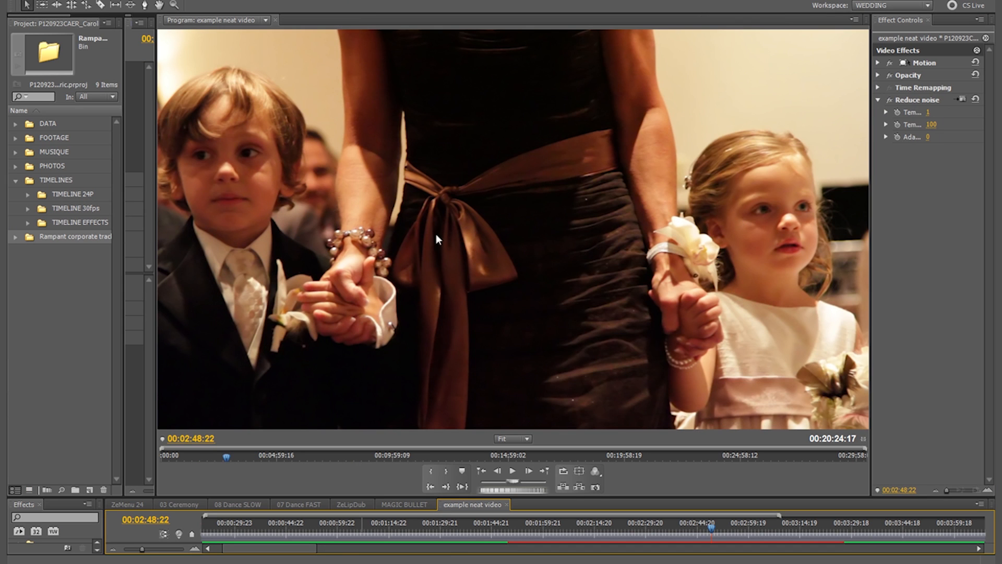
left_click(890, 100)
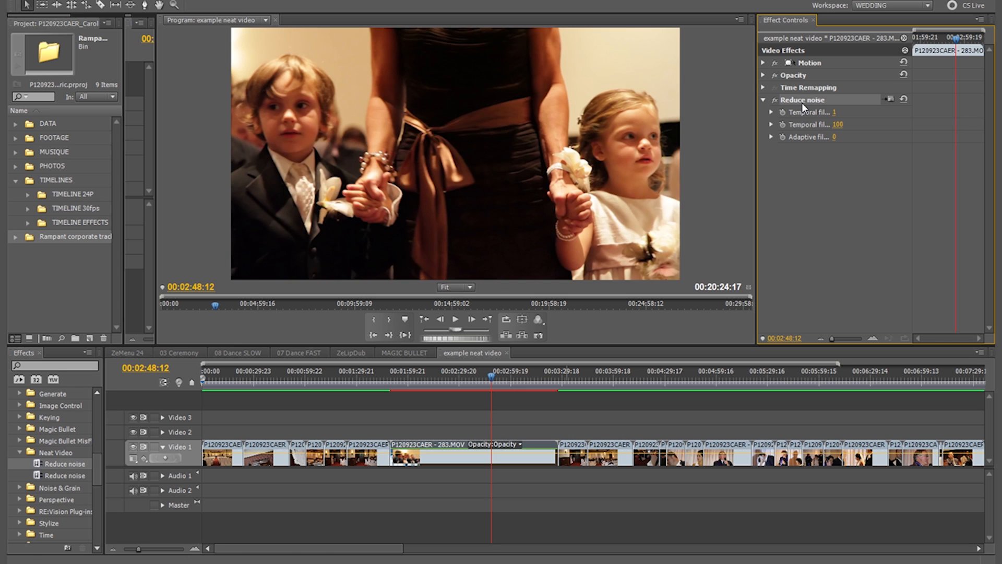
Step: Apply Reduce noise to clip P120923CAER - 284 at 00:03:36:04 and turn on the effect on clip 285
left_click_drag(506, 368, 574, 362)
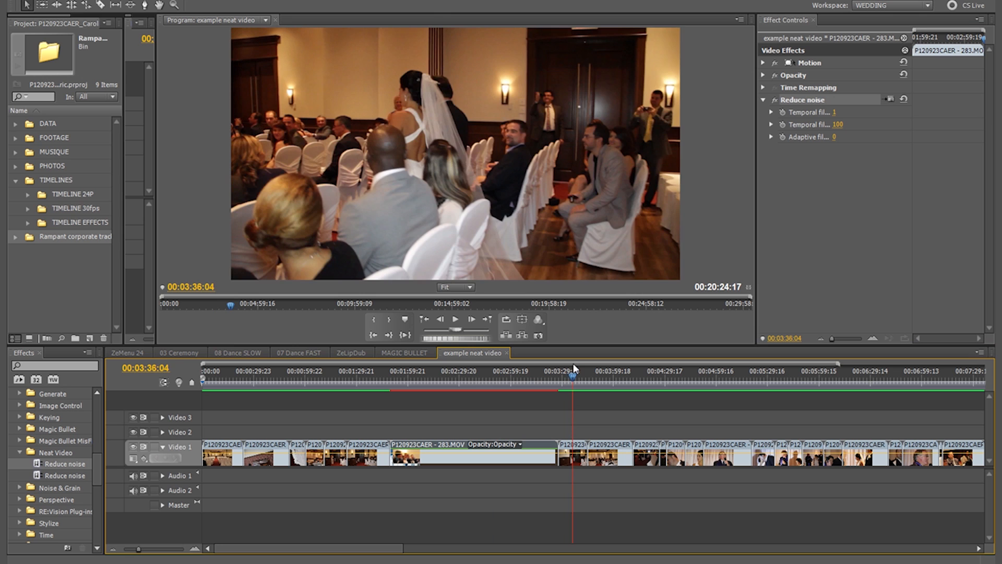
left_click(569, 455)
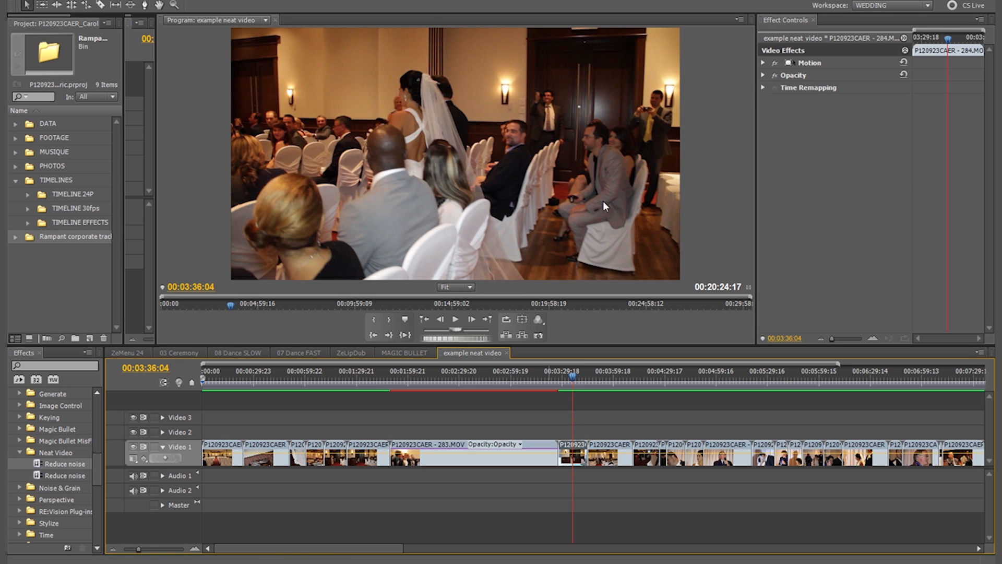
left_click_drag(65, 464, 572, 454)
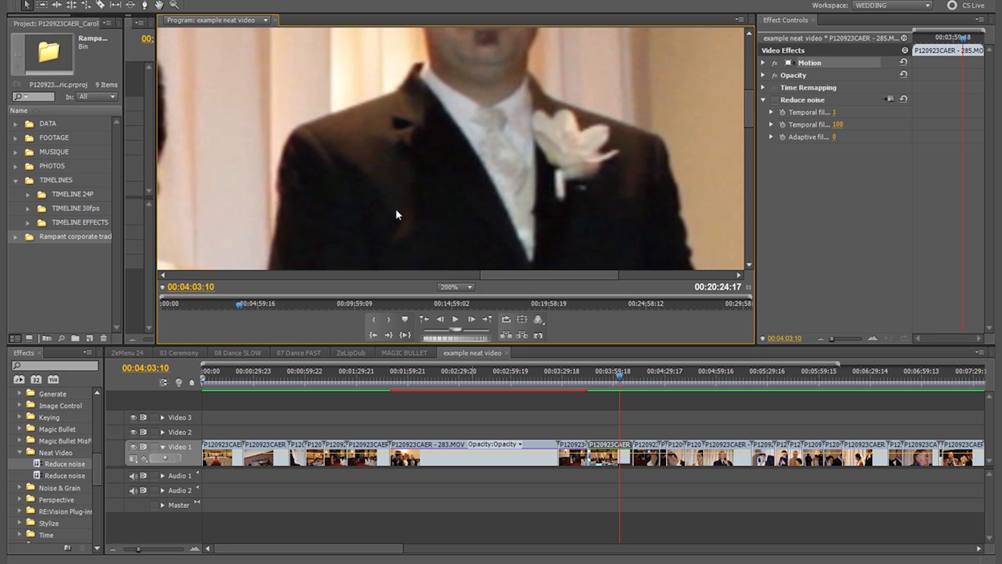
left_click(776, 99)
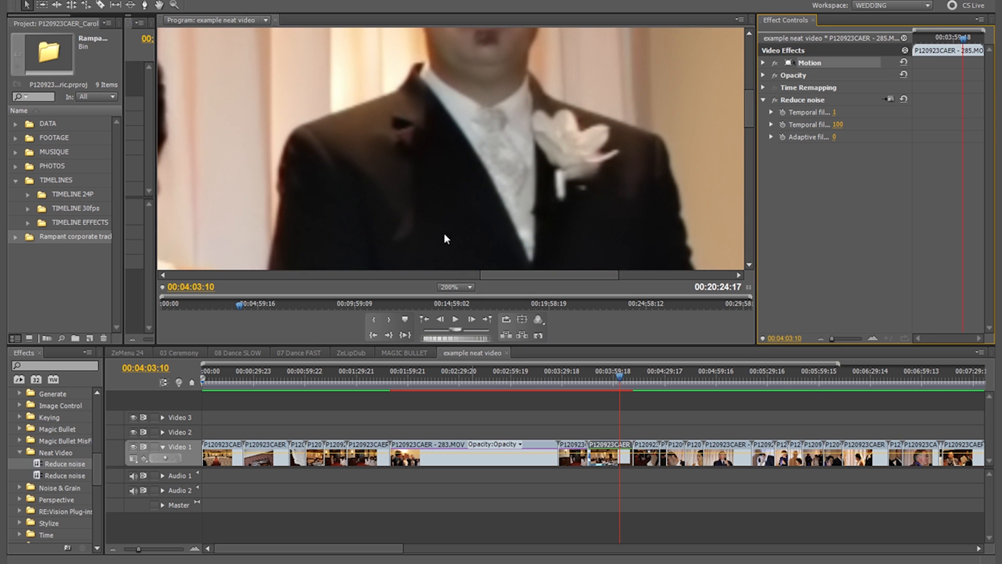
Step: Apply Reduce noise to clip P120923CAER - 296 at 00:06:27:01 and open the effect's setup
left_click(867, 379)
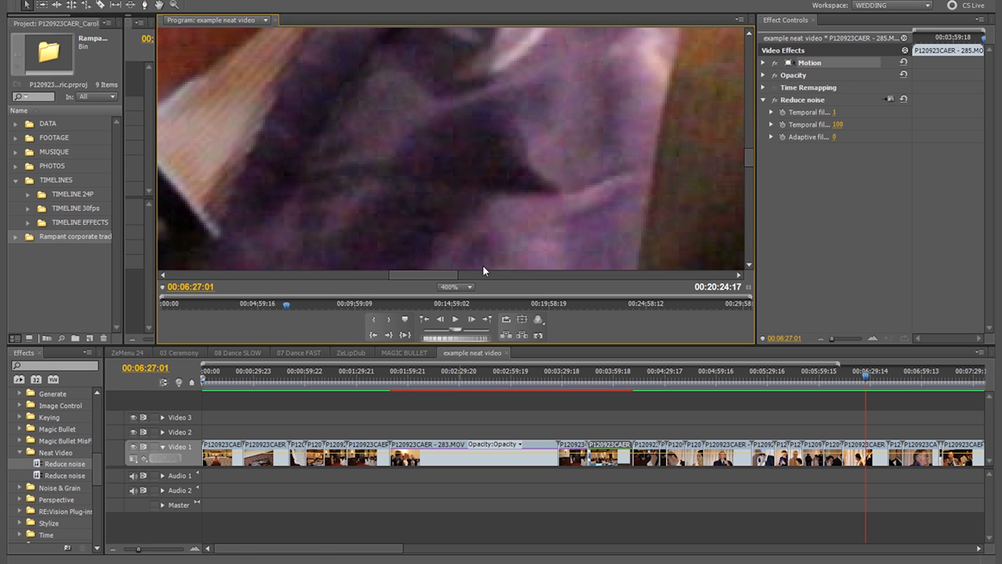
left_click(854, 461)
left_click_drag(73, 464, 864, 455)
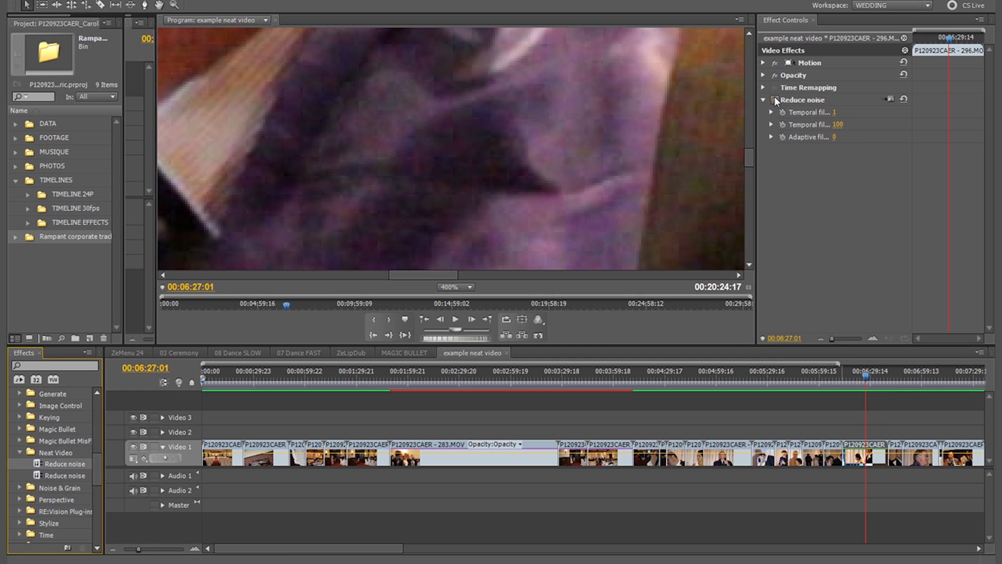
left_click(888, 99)
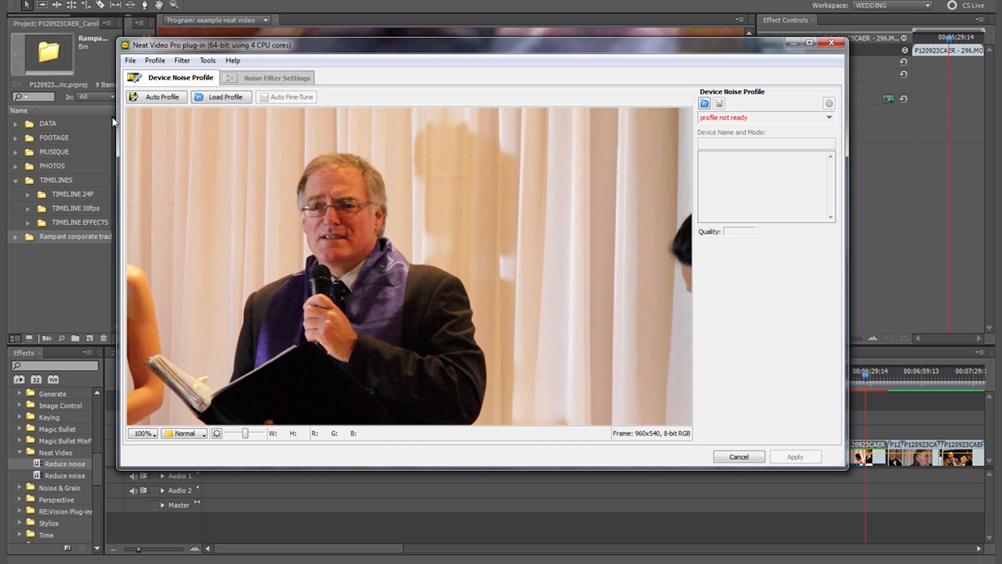
Step: Mark a noise sample area about 36 × 28 px on the shoulder of the speaker's dark jacket
scroll(449, 340, "up", 2)
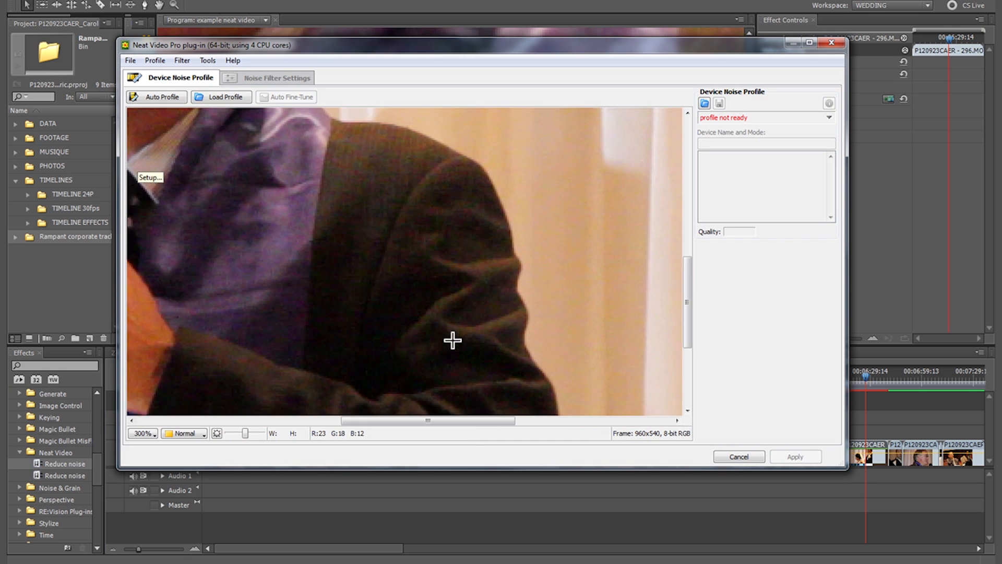
left_click_drag(385, 204, 555, 311)
left_click_drag(572, 275, 416, 224)
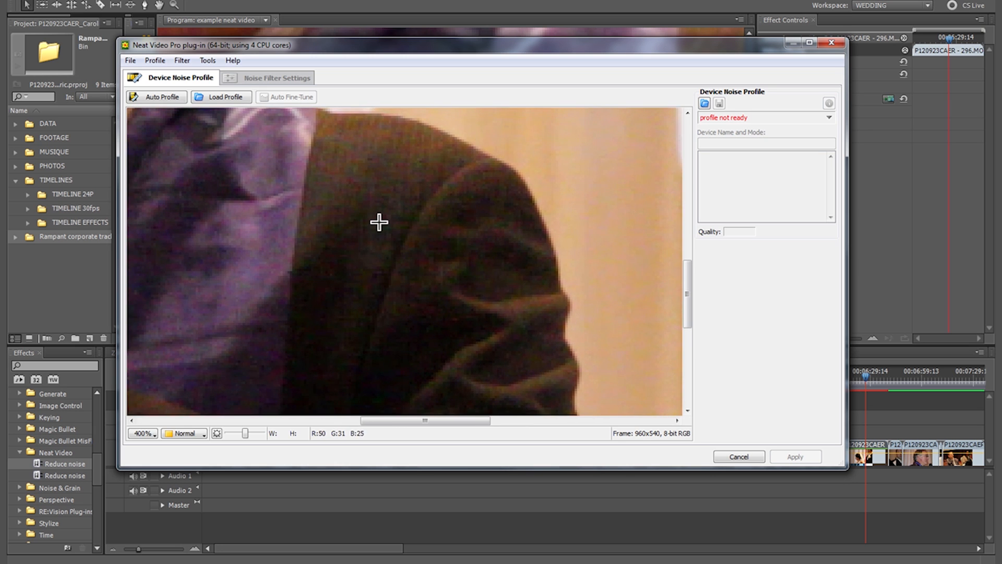
left_click_drag(396, 162, 483, 229)
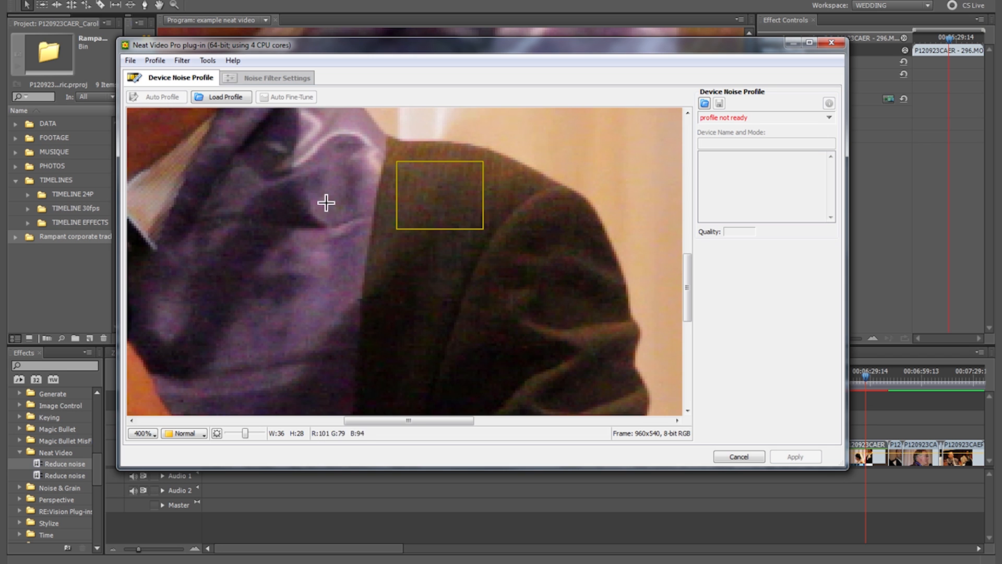
Step: Mark a sample area about 39 × 73 px on the speaker's purple stole and build an automatic noise profile, accepting the small area
scroll(358, 225, "down", 1)
scroll(354, 280, "up", 1)
left_click_drag(354, 281, 386, 195)
scroll(386, 195, "down", 1)
mouse_move(342, 294)
left_mouse_down()
mouse_move(484, 96)
mouse_move(514, 90)
left_mouse_up()
scroll(501, 112, "down", 1)
left_click_drag(327, 157, 278, 246)
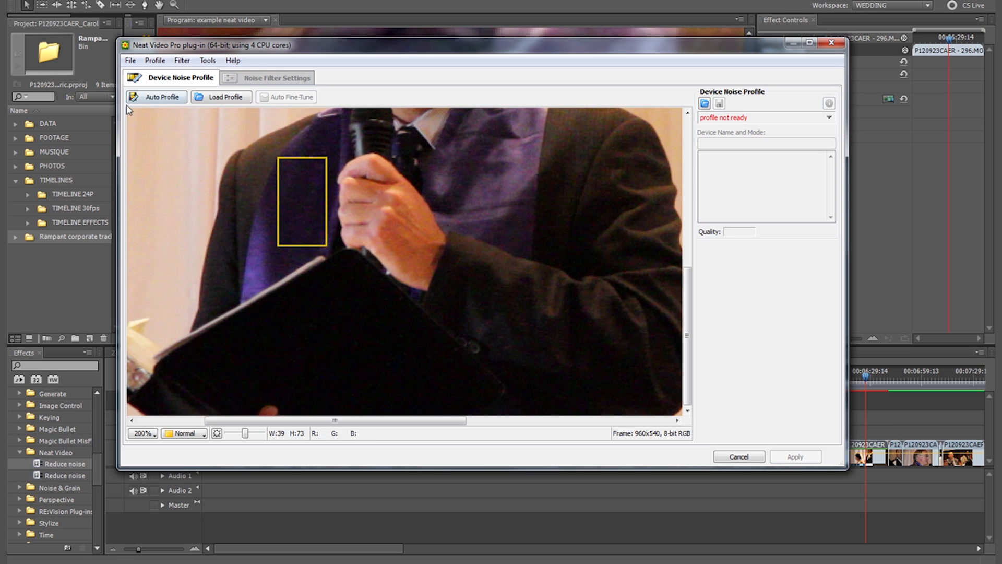
left_click(159, 97)
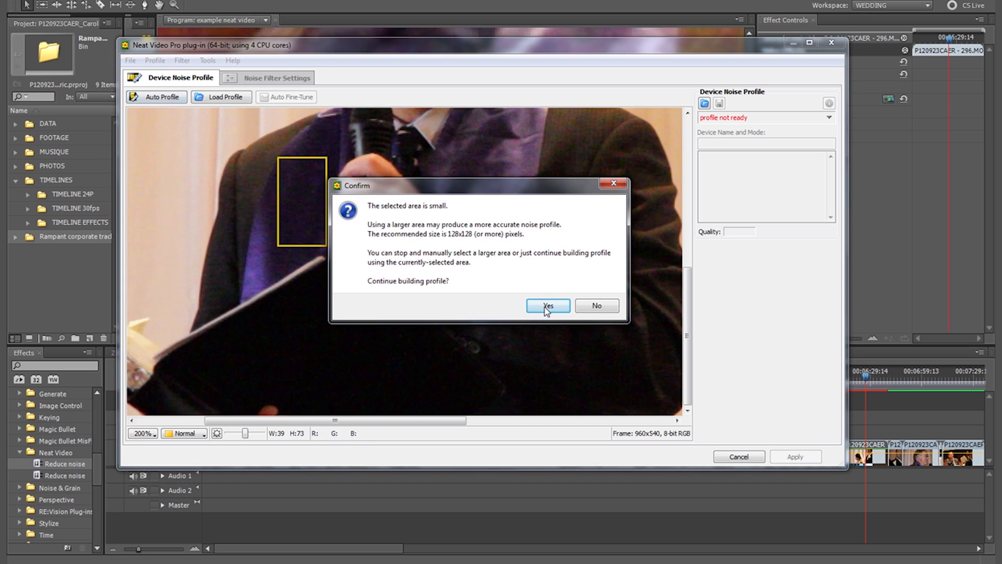
left_click(547, 308)
Step: Preview the default noise filter on the speaker's frame and compare it with the original image
left_click(287, 78)
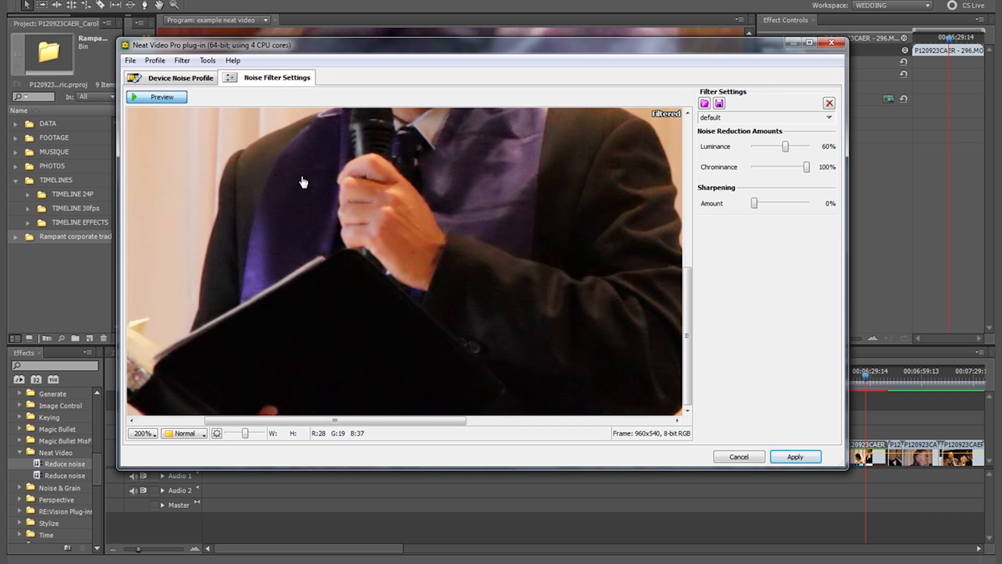
left_click(360, 185)
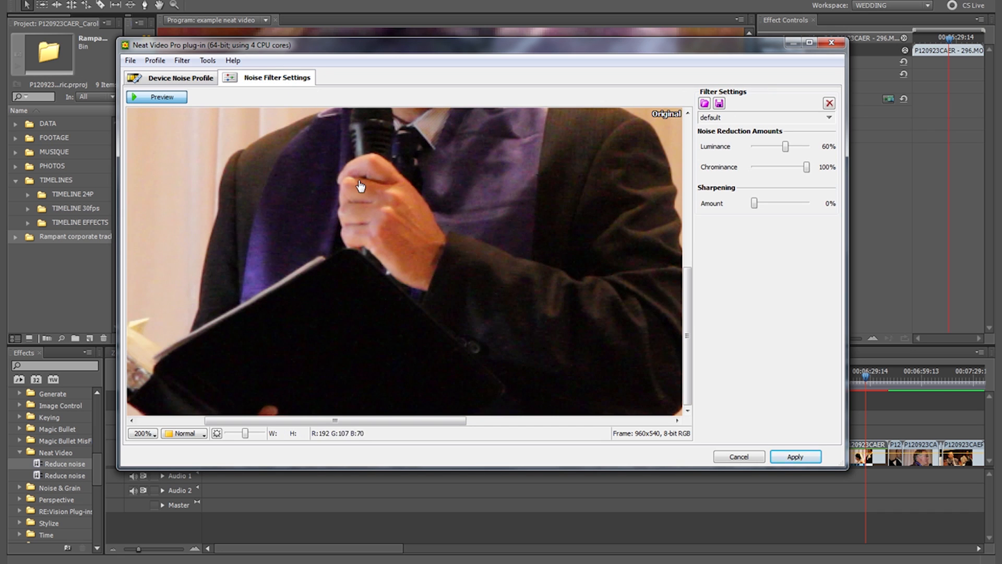